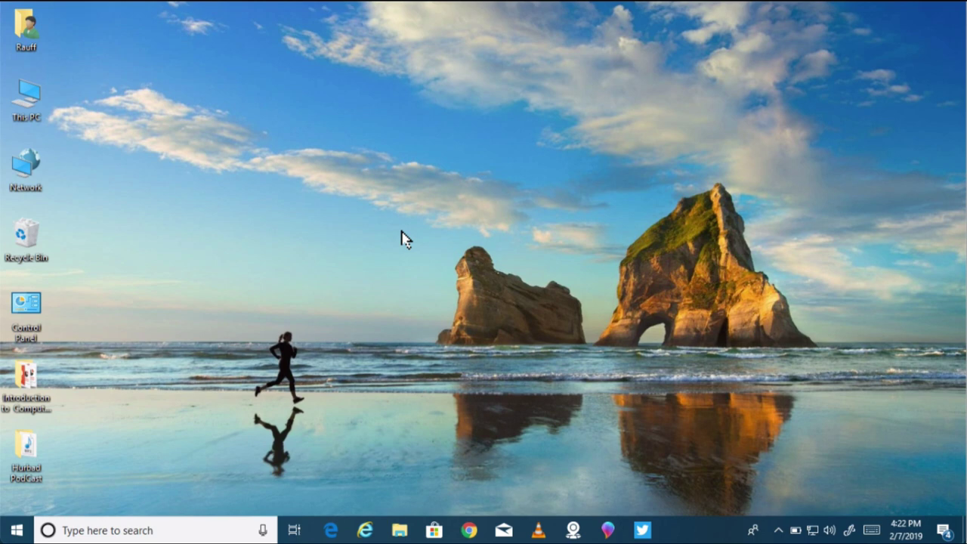
# Look at the Start menu and the notification center's quick actions for ways into the Windows settings
pyautogui.click(16, 530)
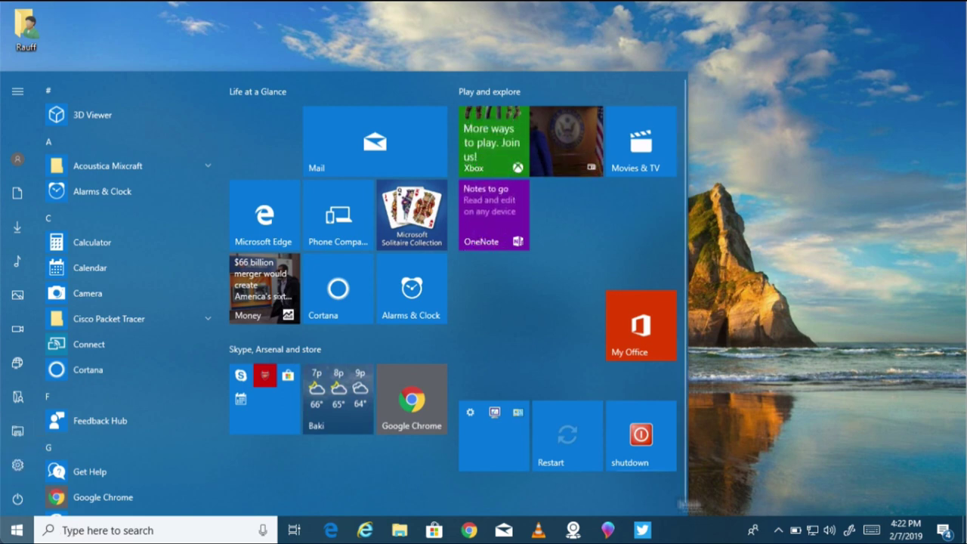
pyautogui.click(941, 530)
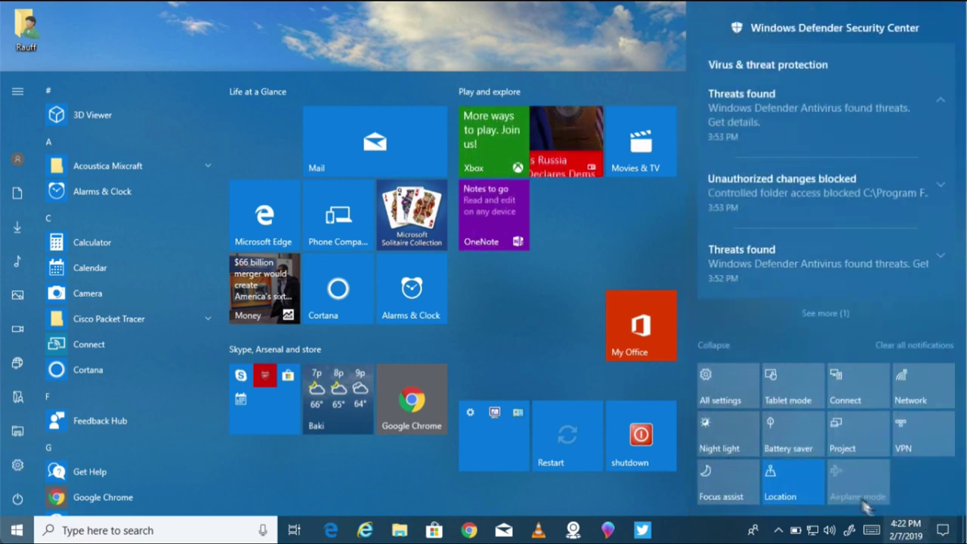
pyautogui.click(731, 394)
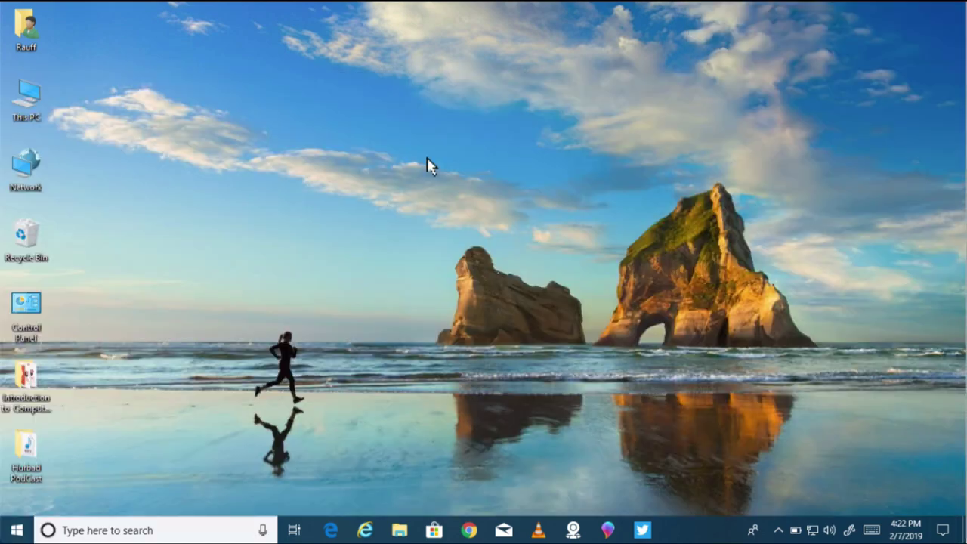
# Open the desktop's personalization settings and go from there through the settings home page to Ease of Access
pyautogui.rightClick(429, 165)
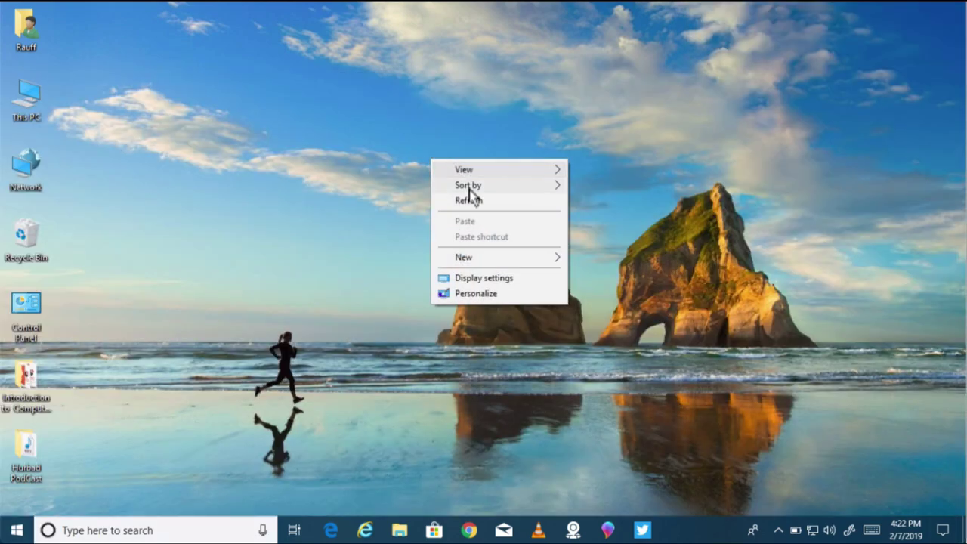
pyautogui.click(492, 294)
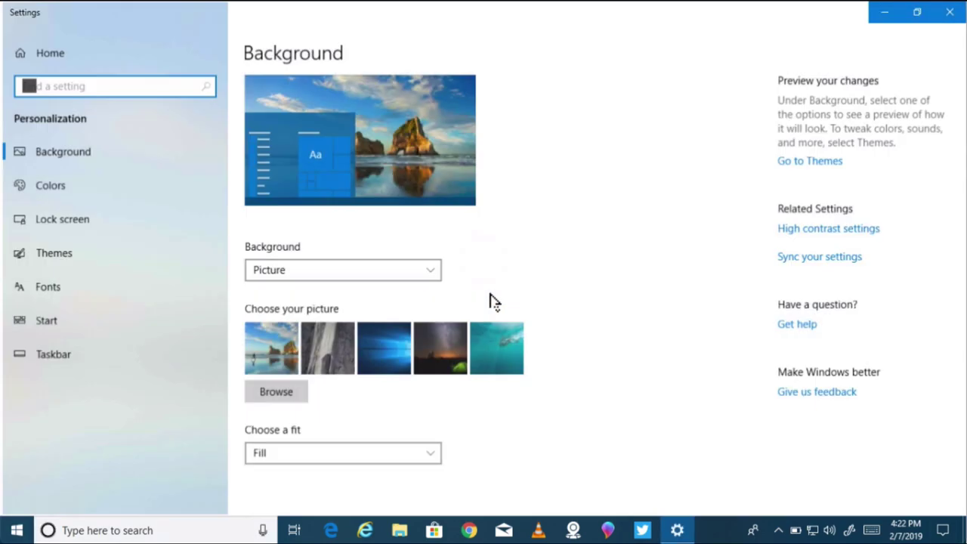
pyautogui.click(45, 53)
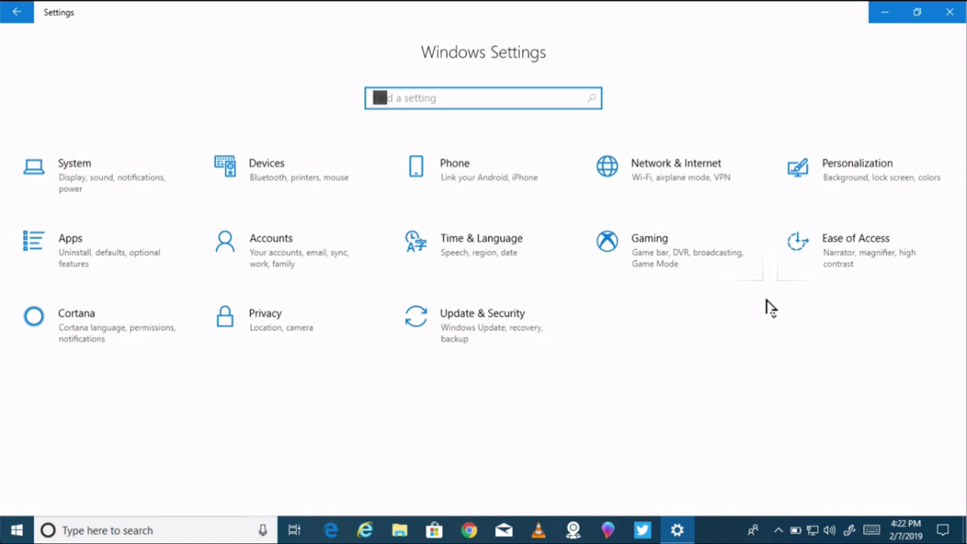
pyautogui.click(841, 261)
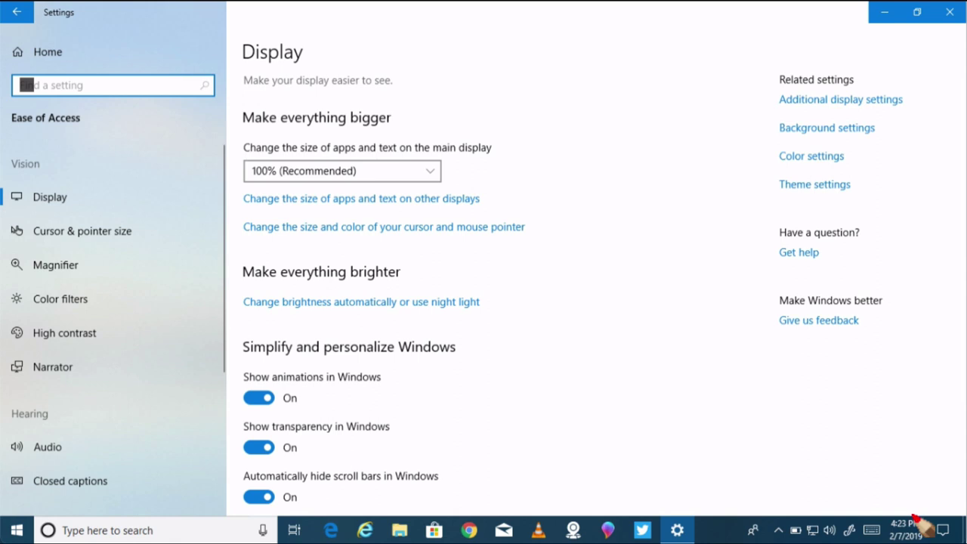
pyautogui.moveTo(901, 519); pyautogui.dragTo(878, 524)
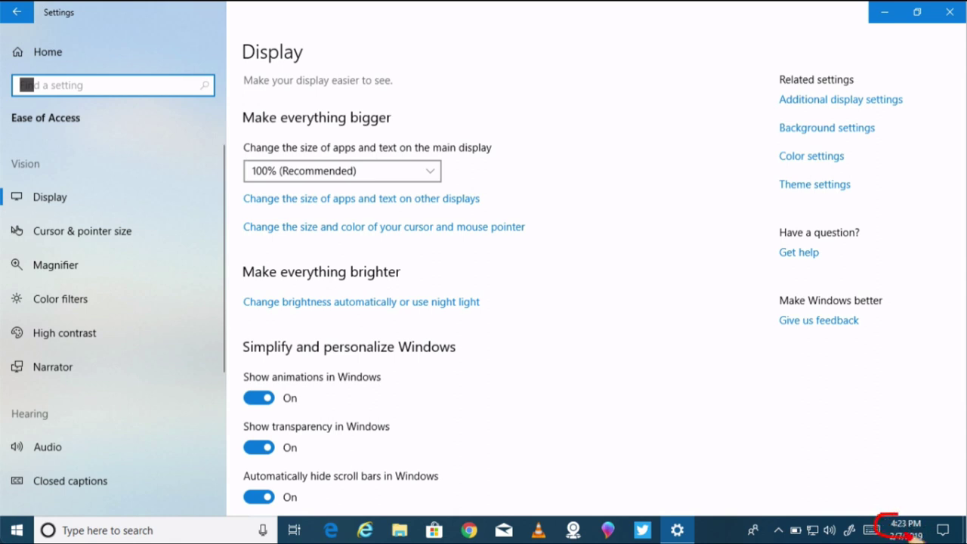
pyautogui.moveTo(939, 529)
pyautogui.mouseDown()
pyautogui.moveTo(928, 513)
pyautogui.moveTo(891, 521)
pyautogui.mouseUp()
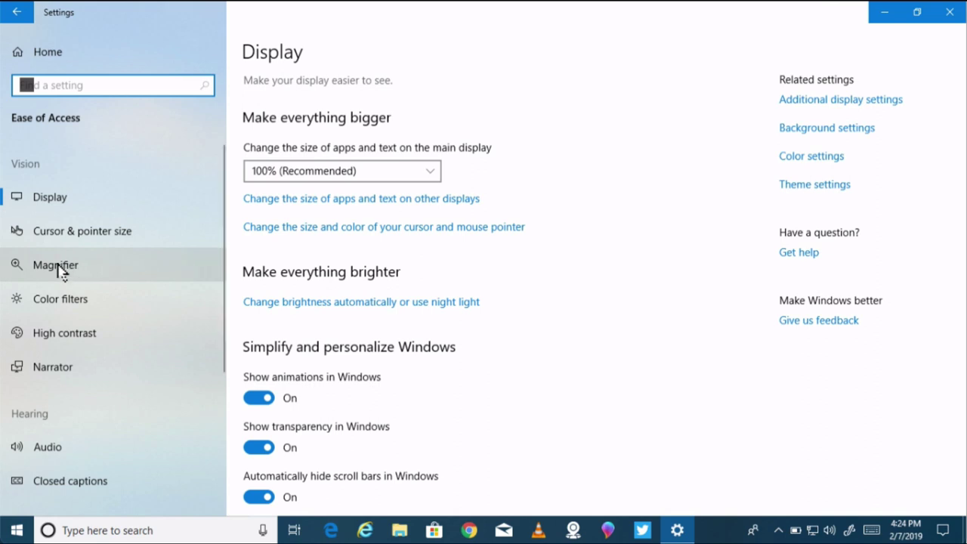
# Turn on Magnifier in Ease of Access and minimize Settings, placing the Magnifier window over the open desktop
pyautogui.click(59, 271)
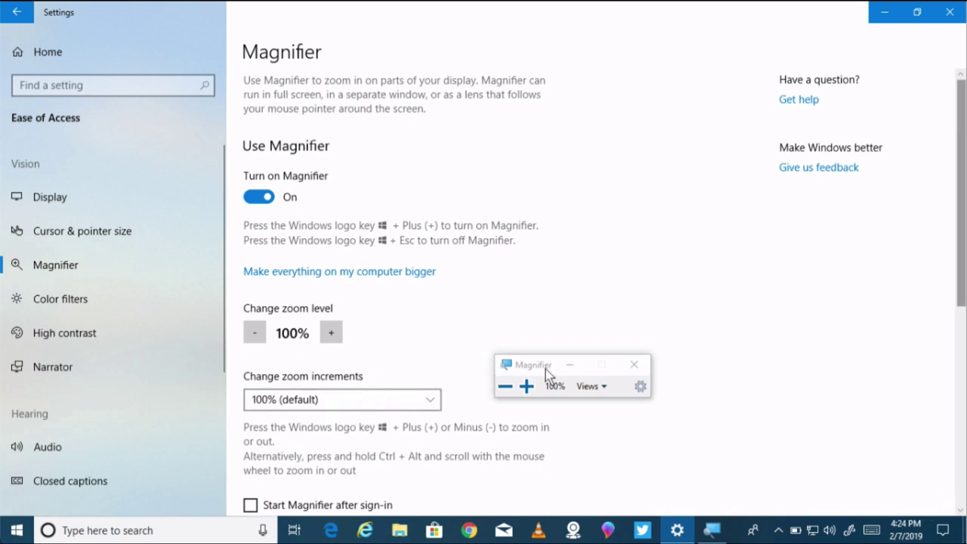
pyautogui.moveTo(545, 367); pyautogui.dragTo(527, 287)
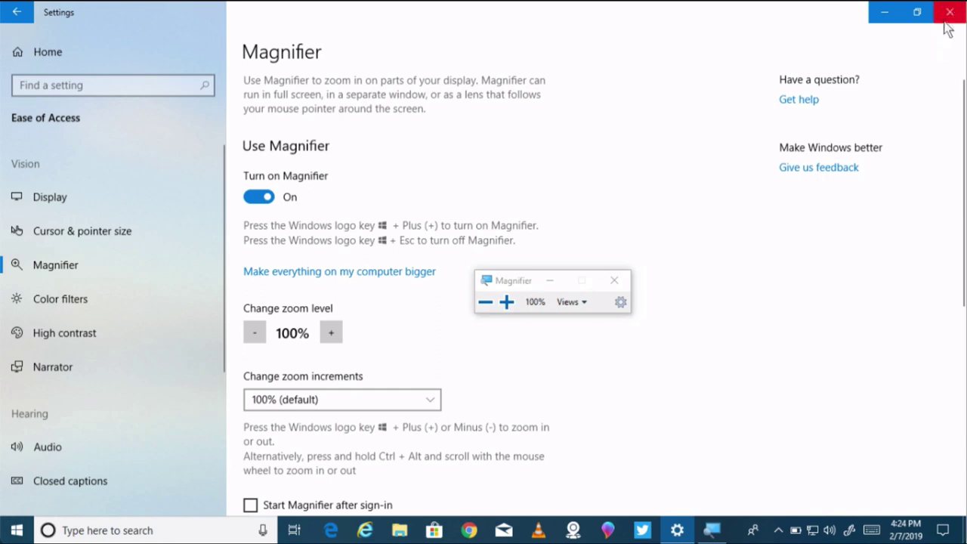
pyautogui.click(881, 14)
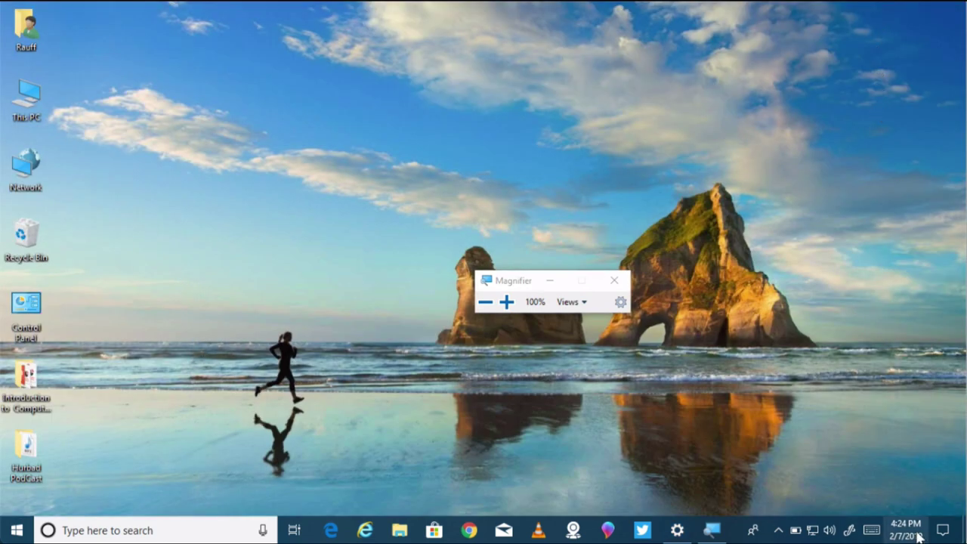
pyautogui.moveTo(530, 277); pyautogui.dragTo(436, 191)
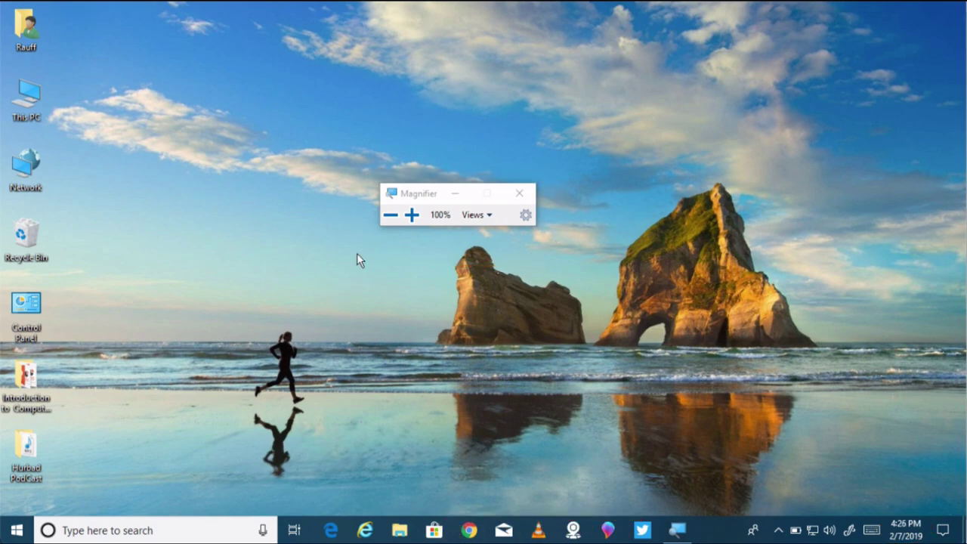
# Open the Start menu with the Magnifier window moved above it, and try magnifying to 200% and back to 100%
pyautogui.click(17, 530)
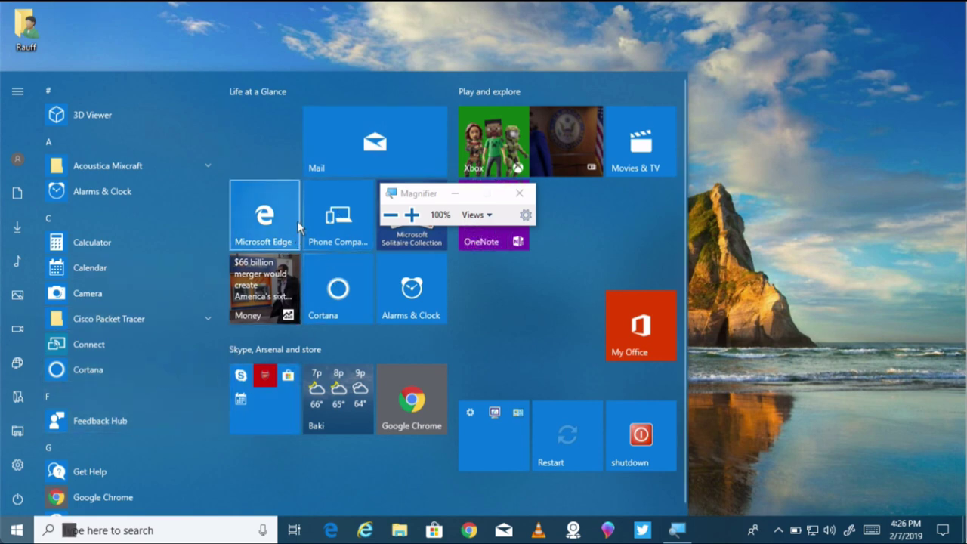
pyautogui.moveTo(432, 198); pyautogui.dragTo(474, 34)
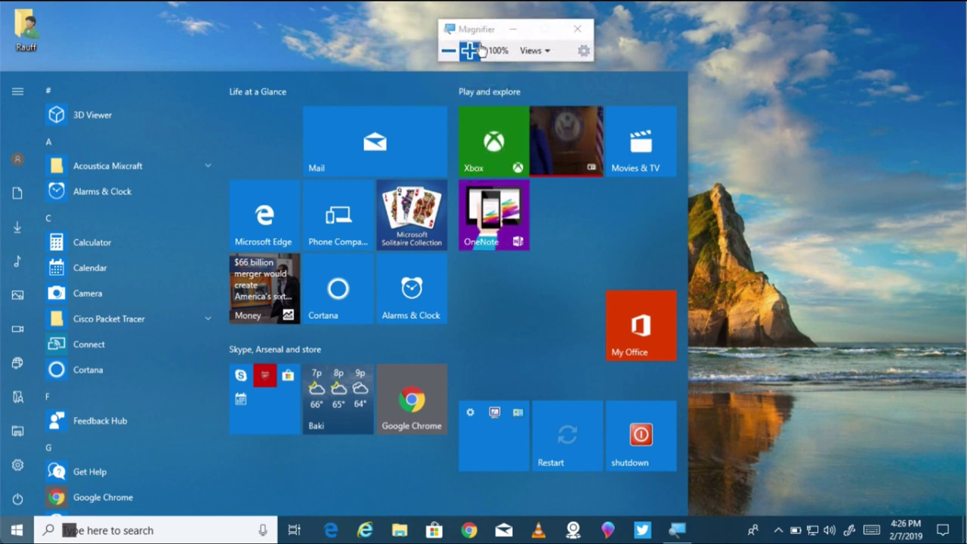
pyautogui.click(471, 50)
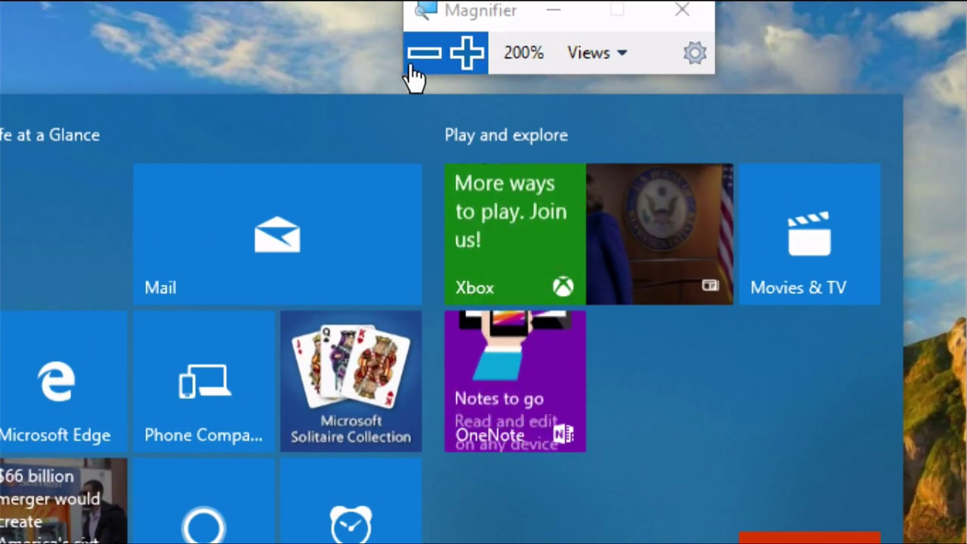
pyautogui.click(466, 53)
pyautogui.click(425, 52)
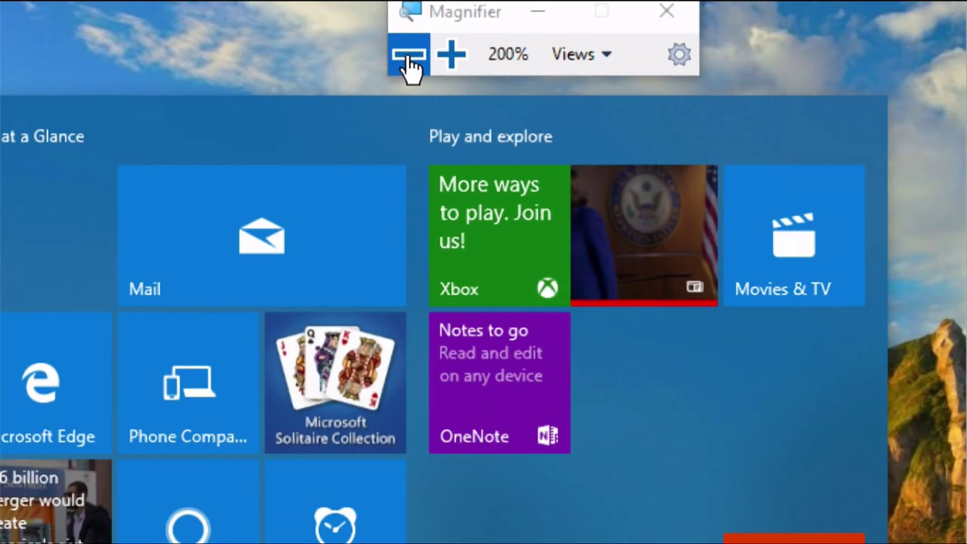
pyautogui.click(406, 59)
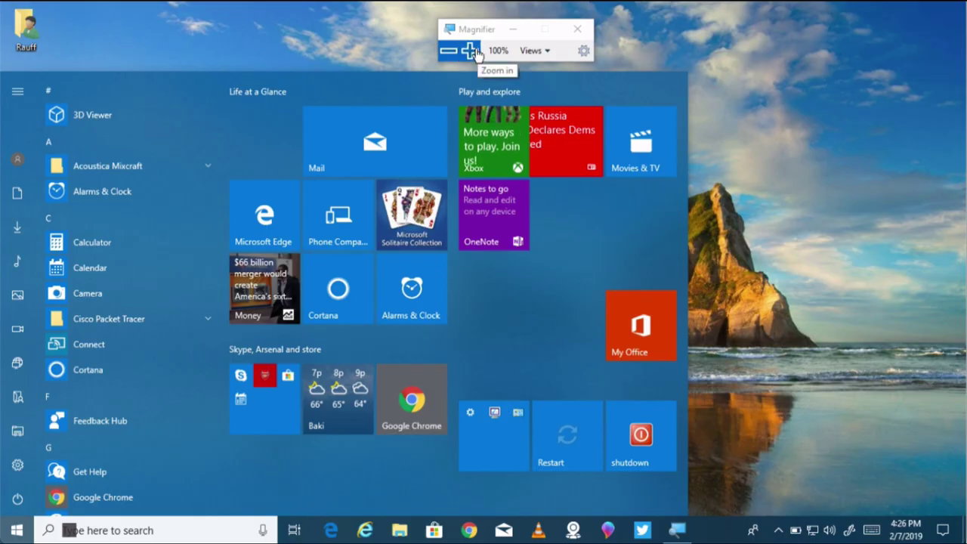
# Magnify the screen to 300% and examine the time and date in the taskbar
pyautogui.click(472, 51)
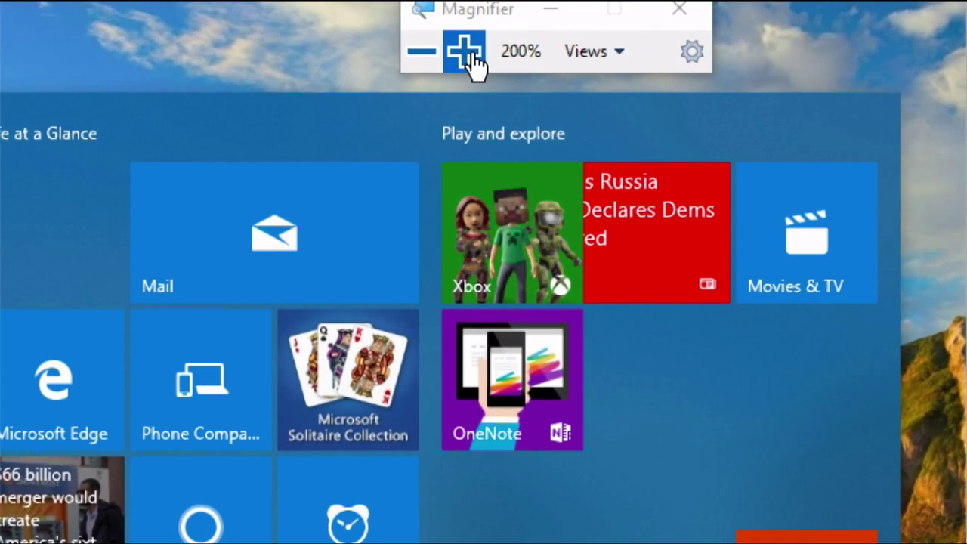
pyautogui.click(467, 53)
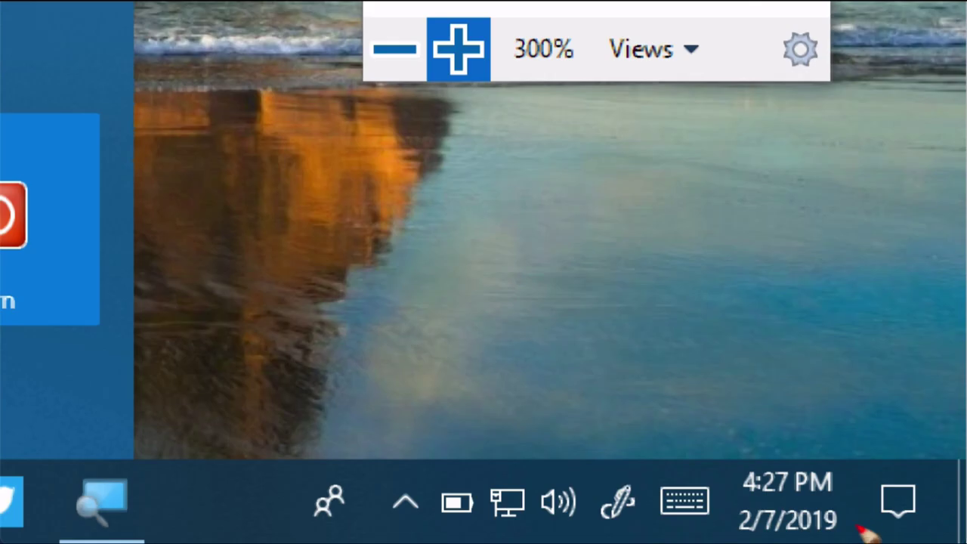
pyautogui.moveTo(769, 475); pyautogui.dragTo(833, 448)
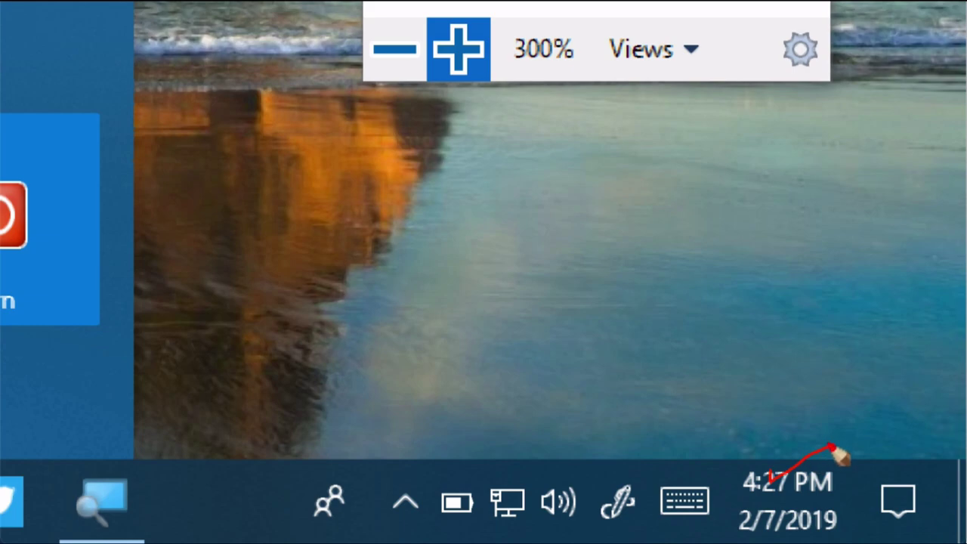
pyautogui.moveTo(782, 508)
pyautogui.mouseDown()
pyautogui.moveTo(781, 525)
pyautogui.moveTo(844, 496)
pyautogui.mouseUp()
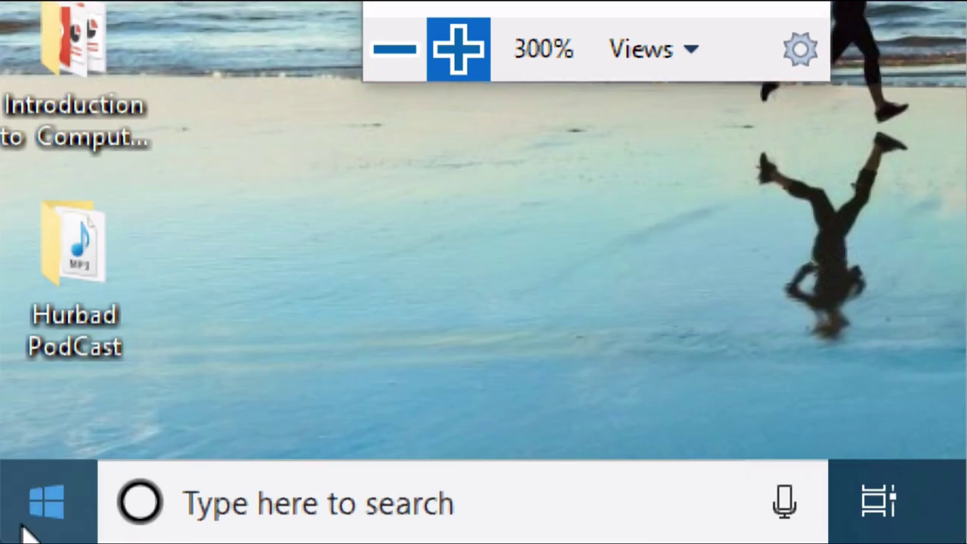
# Open the Start menu and browse its app list at 300% magnification
pyautogui.click(59, 518)
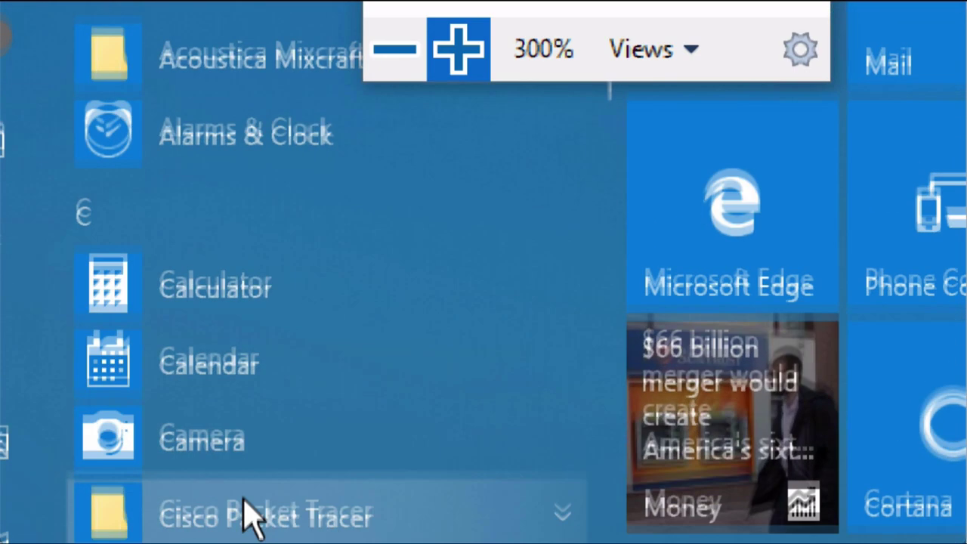
pyautogui.scroll(-5, 276, 400)
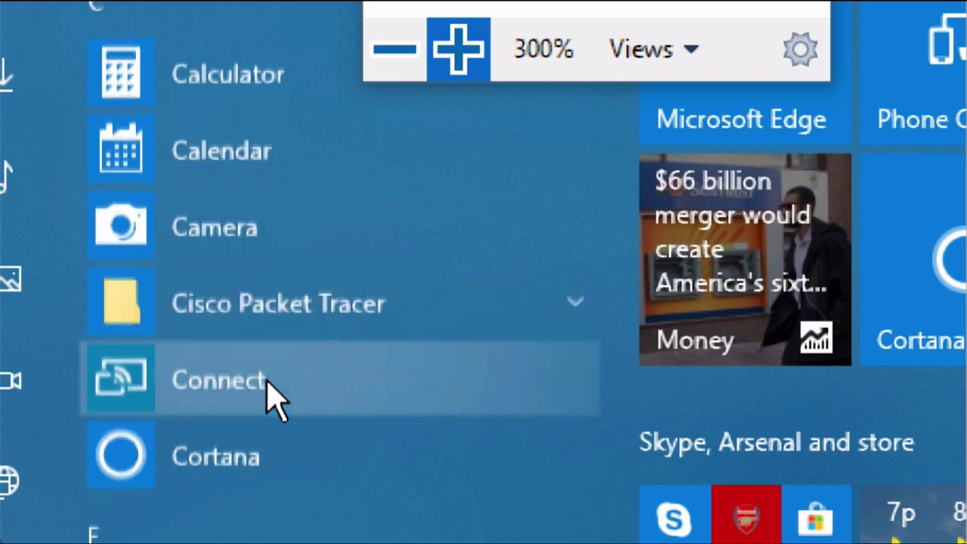
pyautogui.scroll(-5, 272, 395)
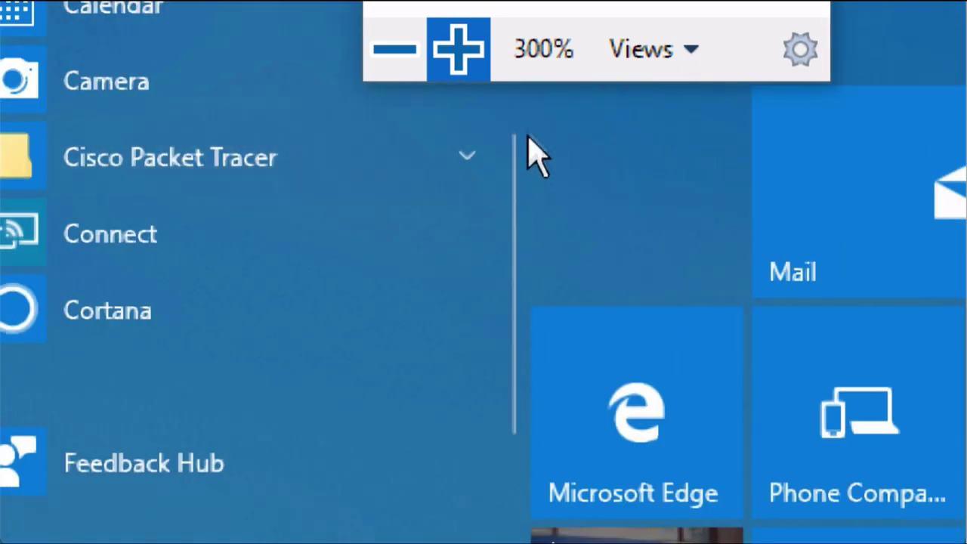
# Reduce the magnification to 200%, browse further down the app list, and return the magnification to 100%
pyautogui.click(384, 56)
pyautogui.click(380, 72)
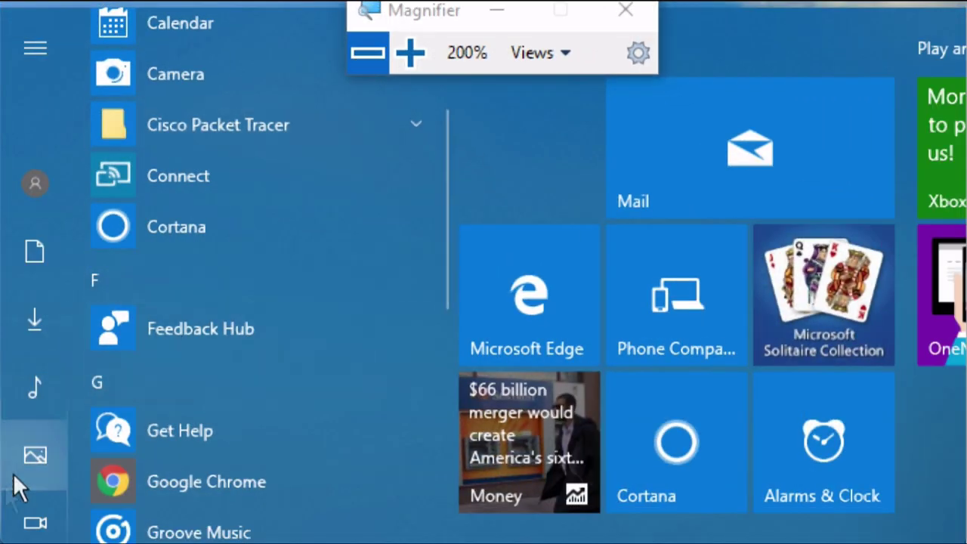
pyautogui.scroll(-3, 324, 328)
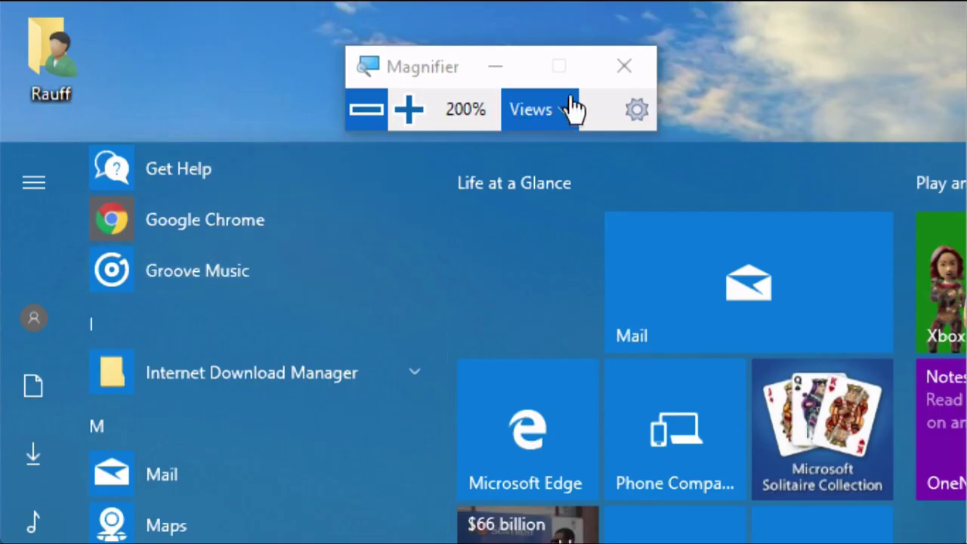
pyautogui.click(371, 110)
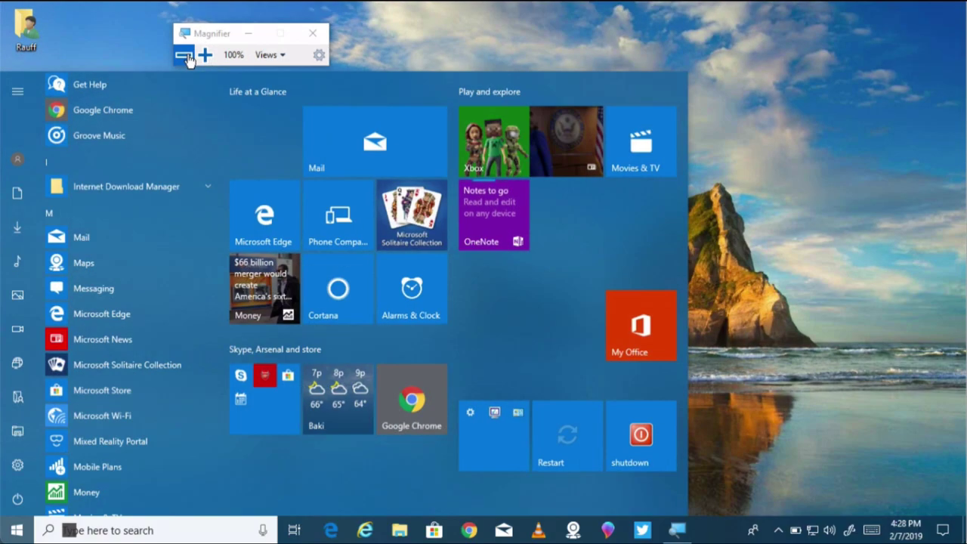
# Magnify the screen to 400% and examine the taskbar's clock and notification area icons
pyautogui.click(204, 56)
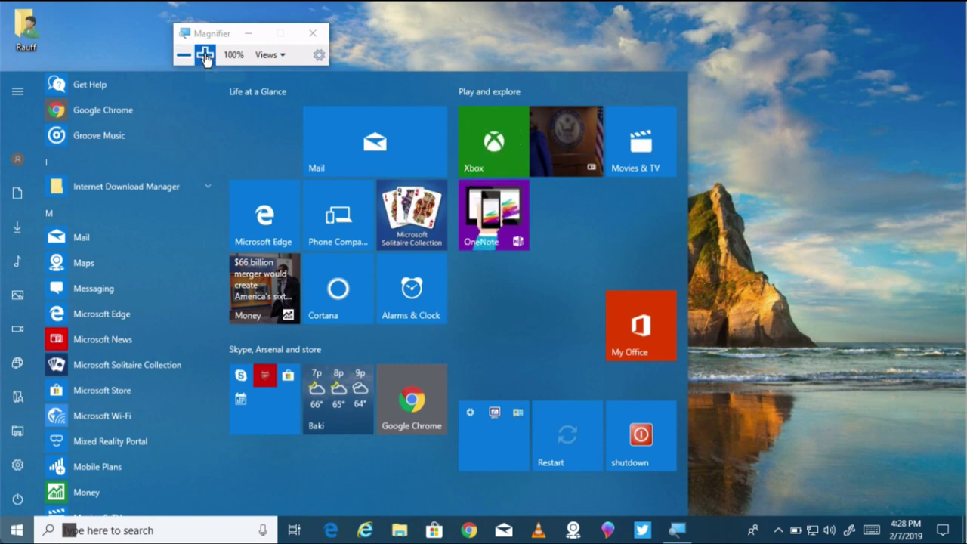
pyautogui.click(205, 56)
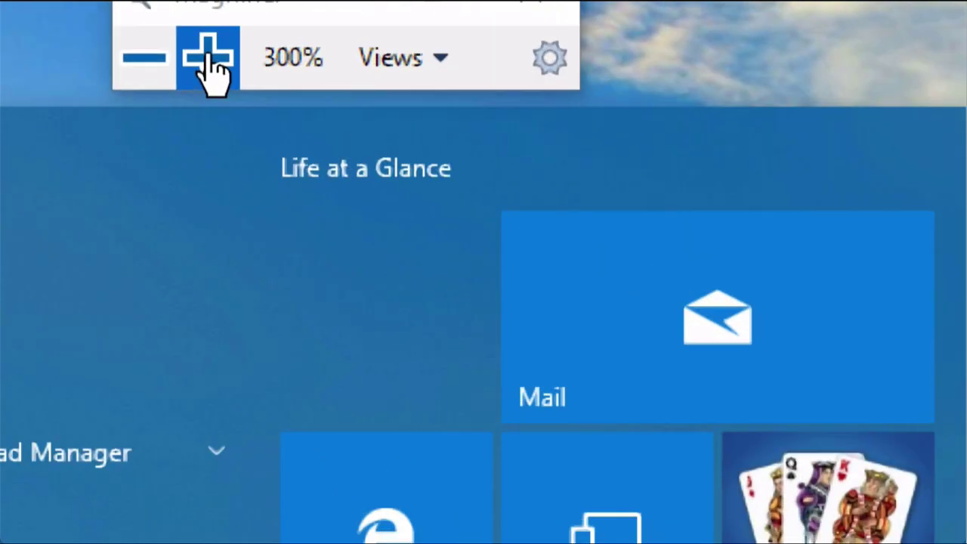
pyautogui.click(208, 60)
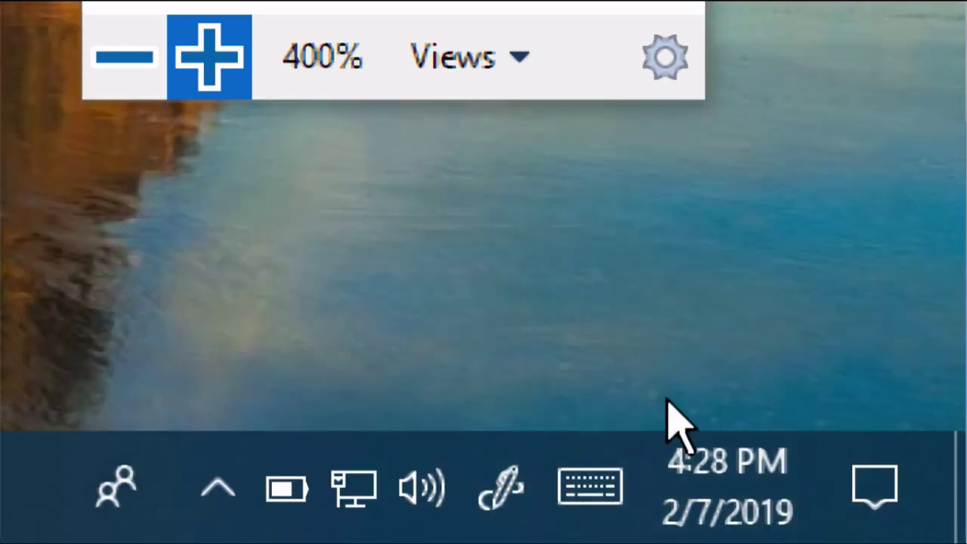
pyautogui.moveTo(777, 524)
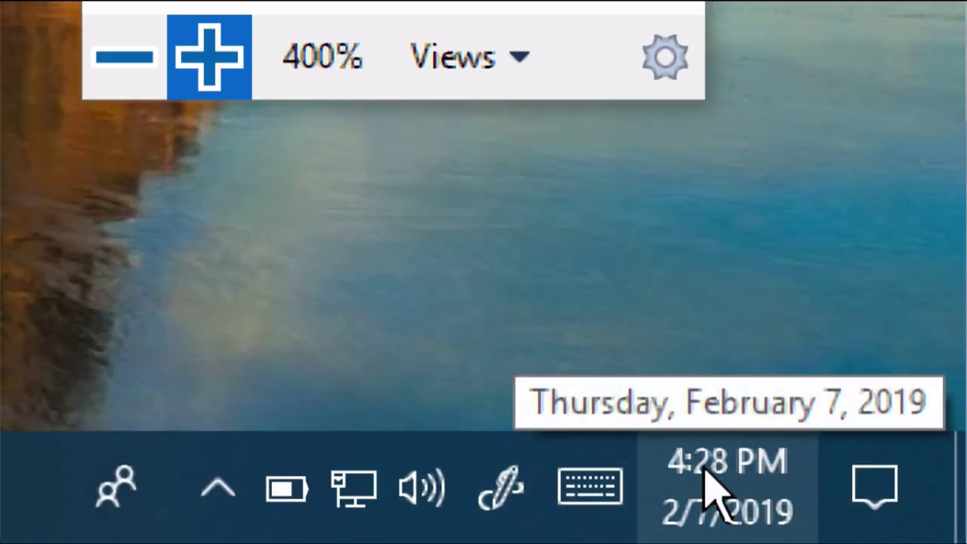
pyautogui.moveTo(410, 477)
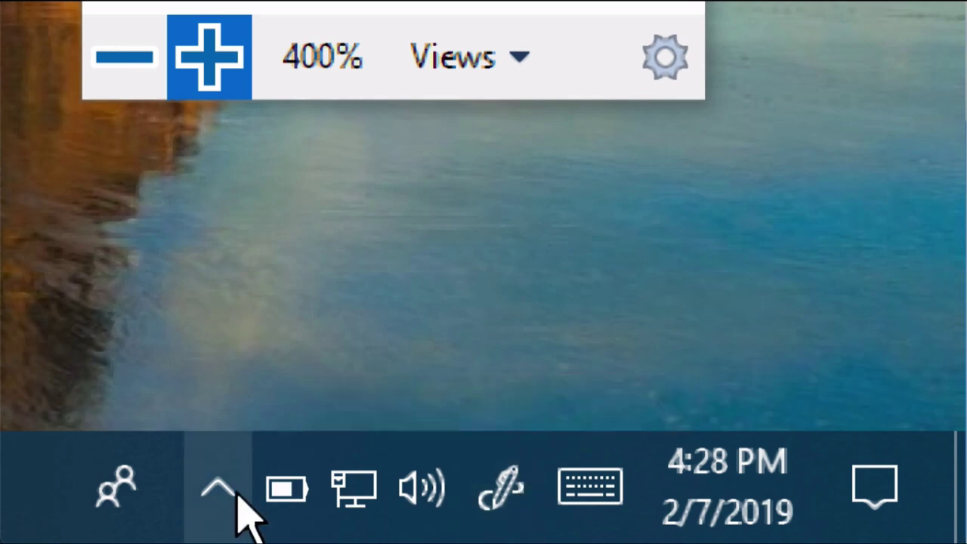
pyautogui.moveTo(291, 490)
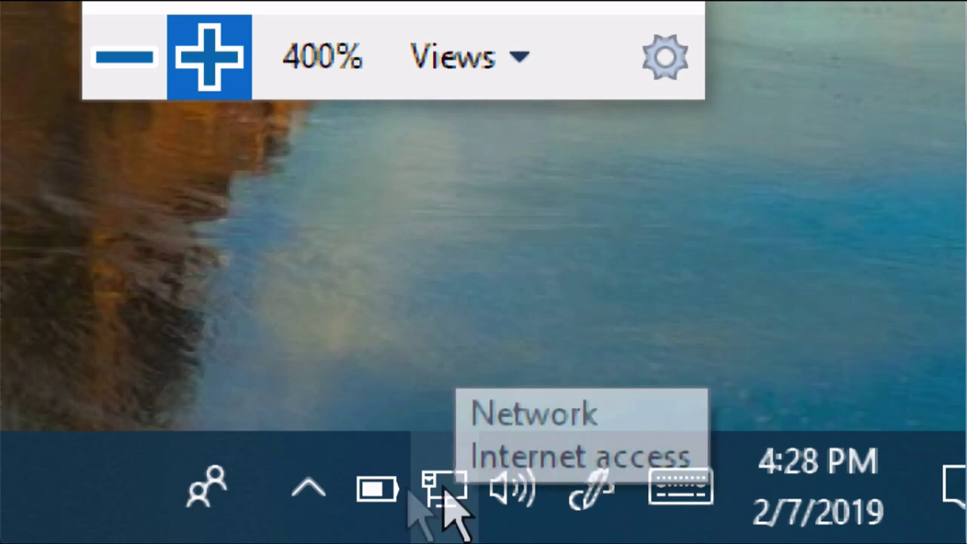
# Open the Start menu at 400% magnification
pyautogui.press('super')
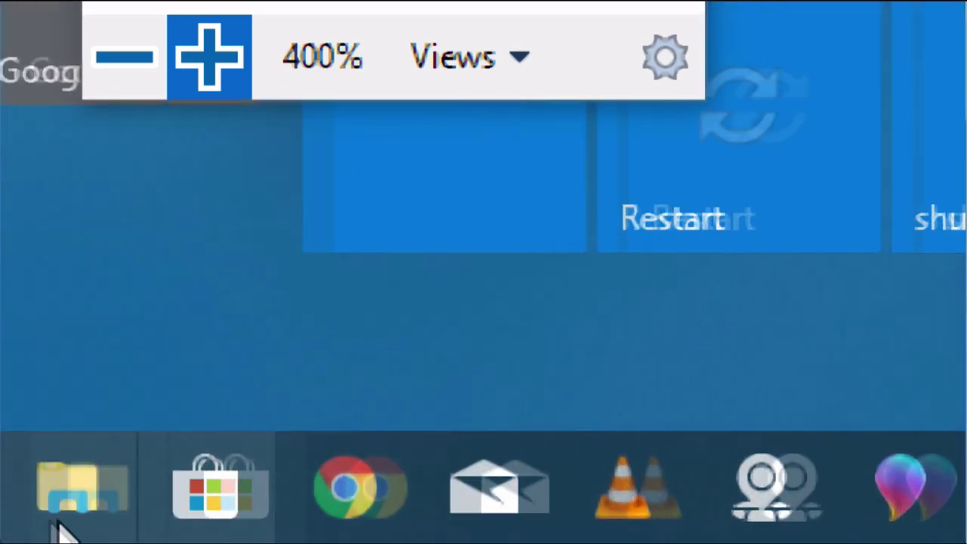